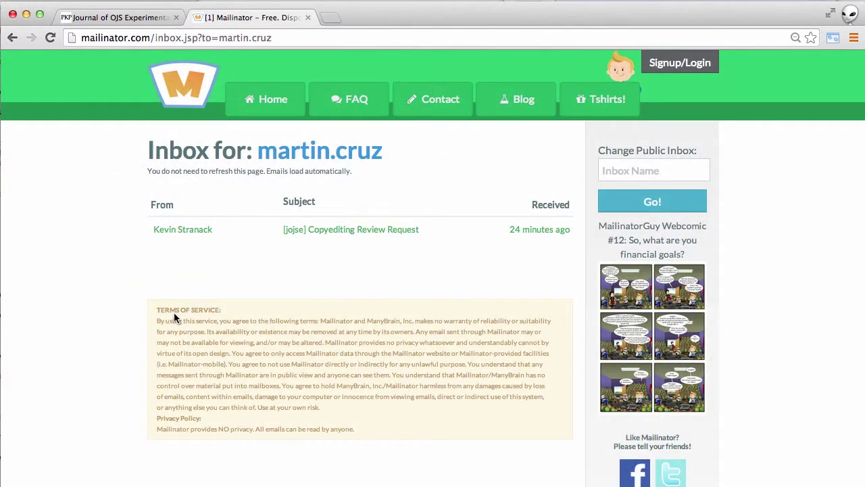
Open the Copyediting Review Request email in Mailinator and read its steps and submission link
{"action": "left_click", "coordinate": [344, 229]}
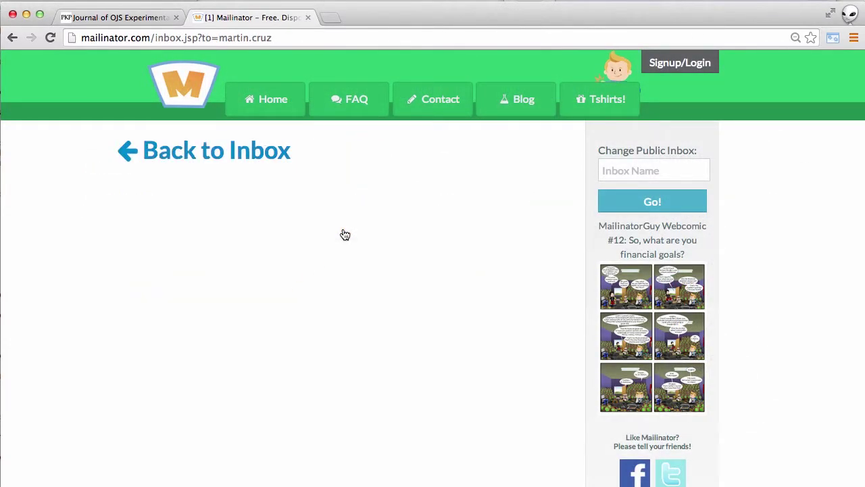
{"action": "scroll", "coordinate": [510, 388], "scroll_direction": "down", "scroll_amount": 5}
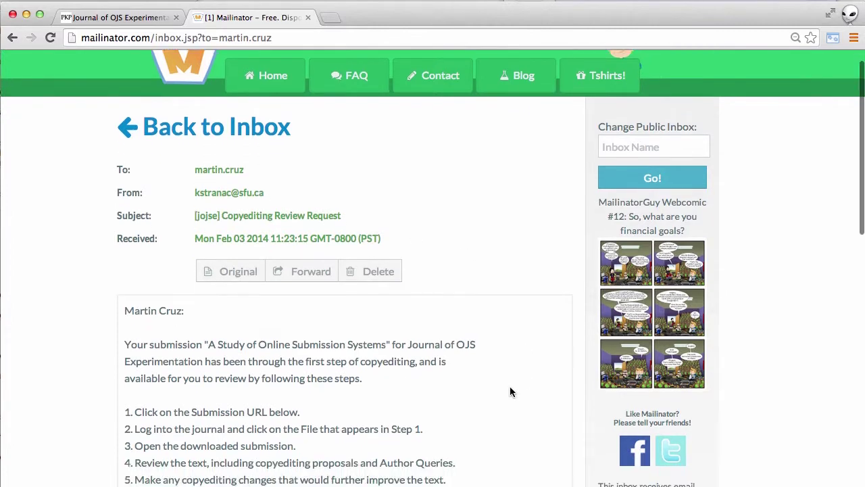
{"action": "scroll", "coordinate": [510, 391], "scroll_direction": "down", "scroll_amount": 3}
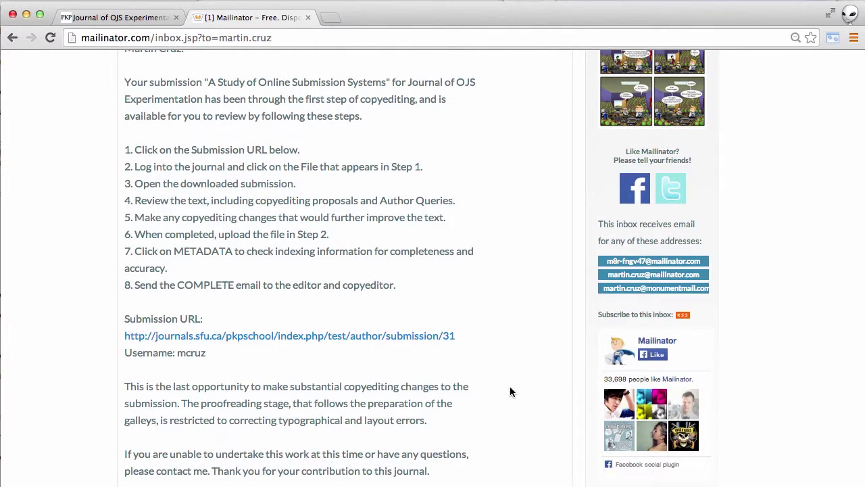
{"action": "scroll", "coordinate": [509, 391], "scroll_direction": "down", "scroll_amount": 1}
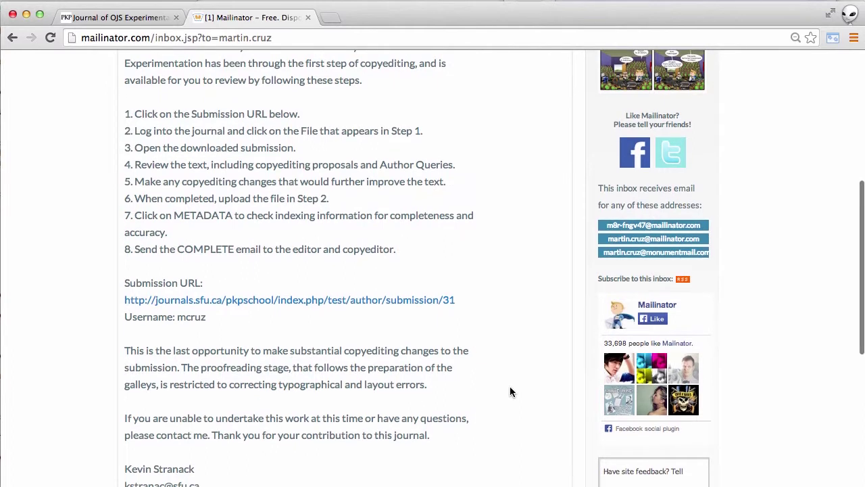
{"action": "scroll", "coordinate": [510, 391], "scroll_direction": "down", "scroll_amount": 1}
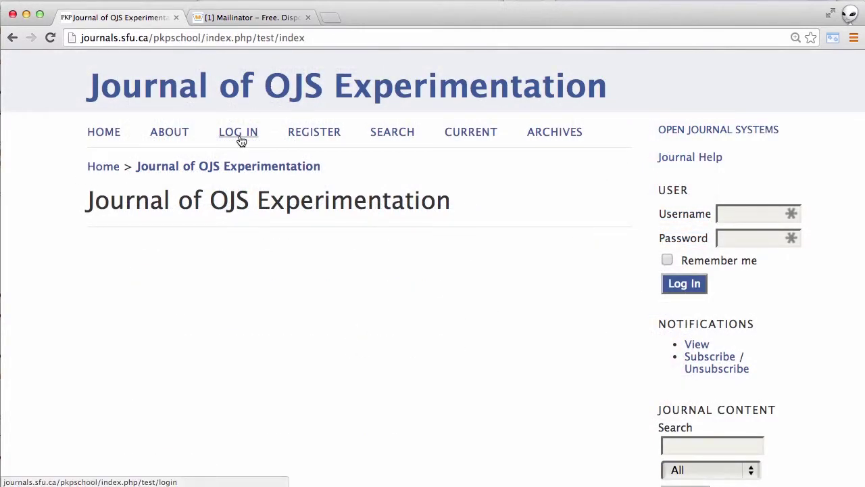
Log in to the journal with the author's username and password
{"action": "left_click", "coordinate": [240, 138]}
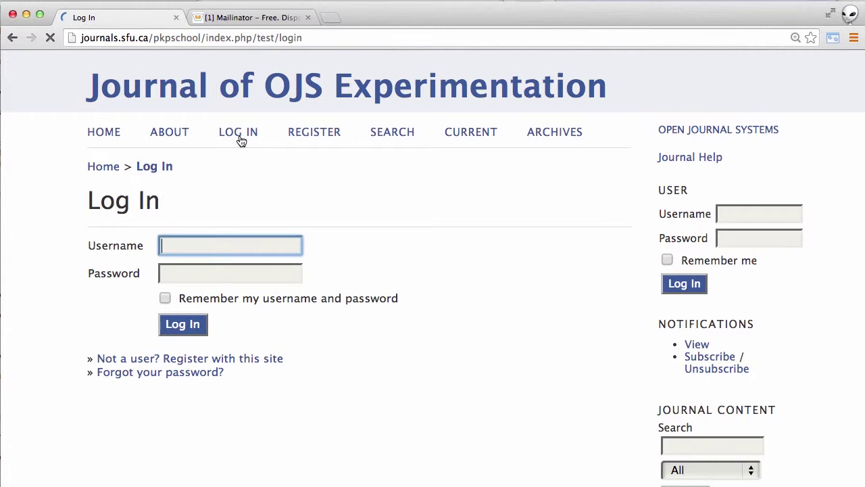
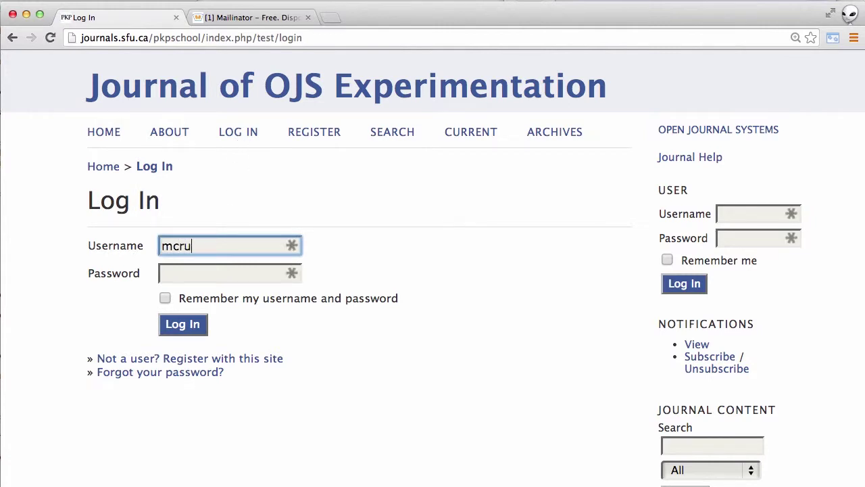
{"action": "left_click", "coordinate": [244, 273]}
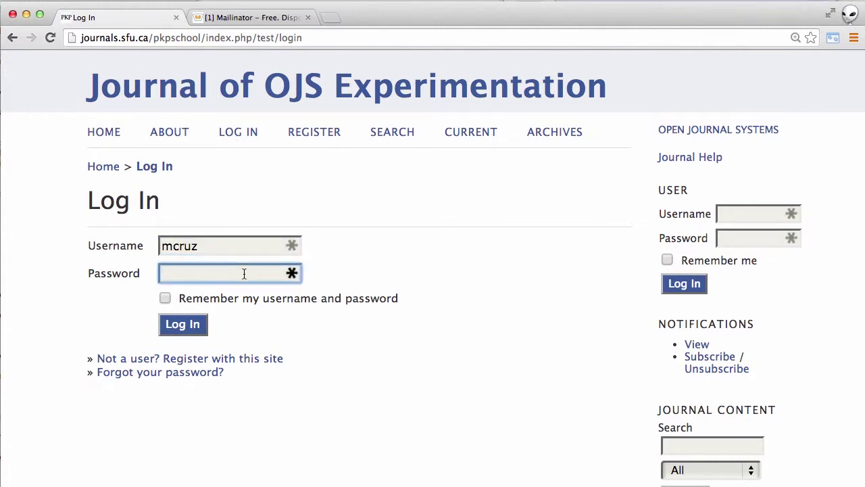
{"action": "left_click", "coordinate": [187, 326]}
Open active submission #31's IN EDITING page and scroll to its Copyediting section
{"action": "left_click", "coordinate": [373, 289]}
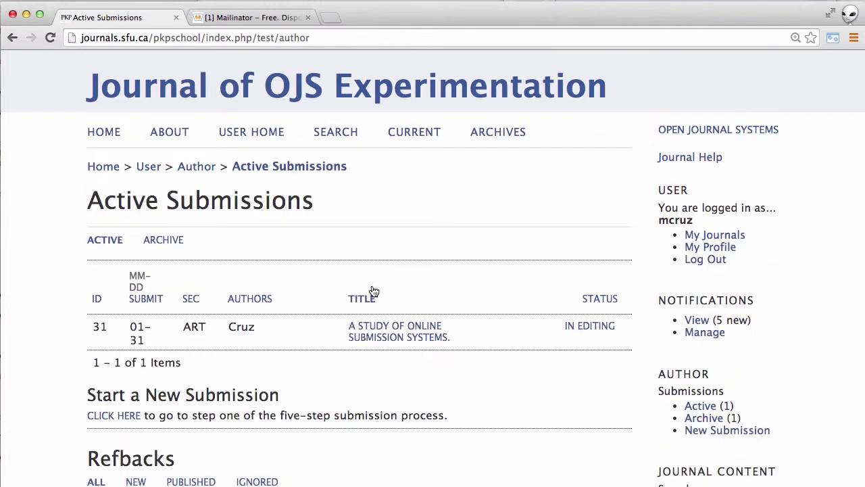
{"action": "left_click", "coordinate": [585, 327]}
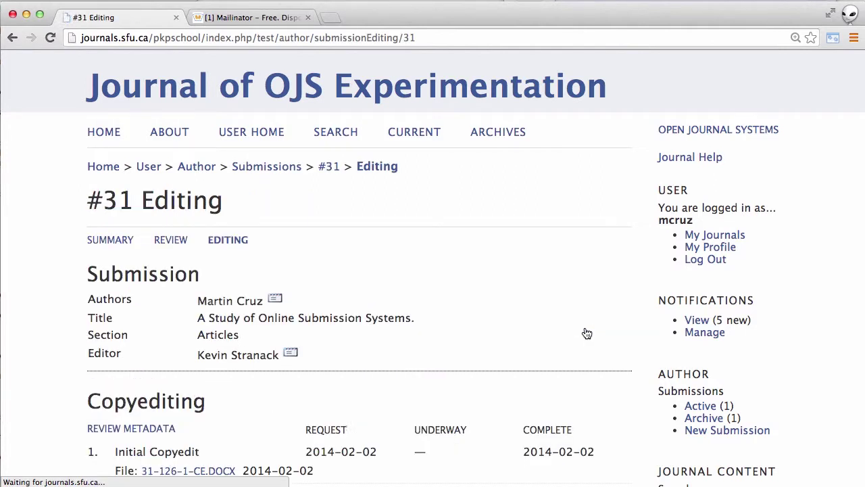
{"action": "scroll", "coordinate": [587, 333], "scroll_direction": "down", "scroll_amount": 3}
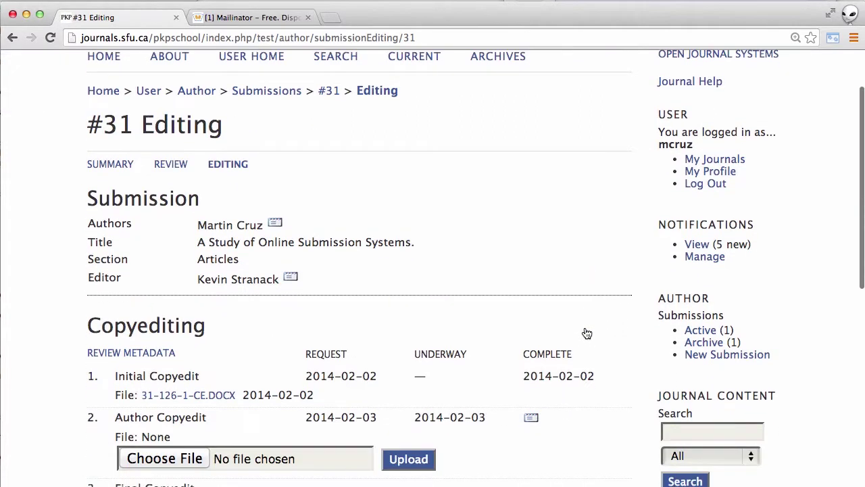
{"action": "scroll", "coordinate": [586, 333], "scroll_direction": "down", "scroll_amount": 5}
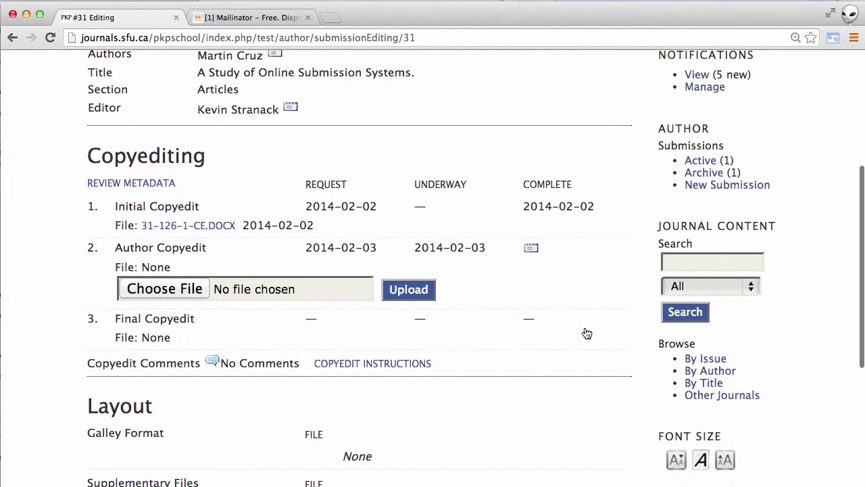
{"action": "scroll", "coordinate": [586, 333], "scroll_direction": "down", "scroll_amount": 1}
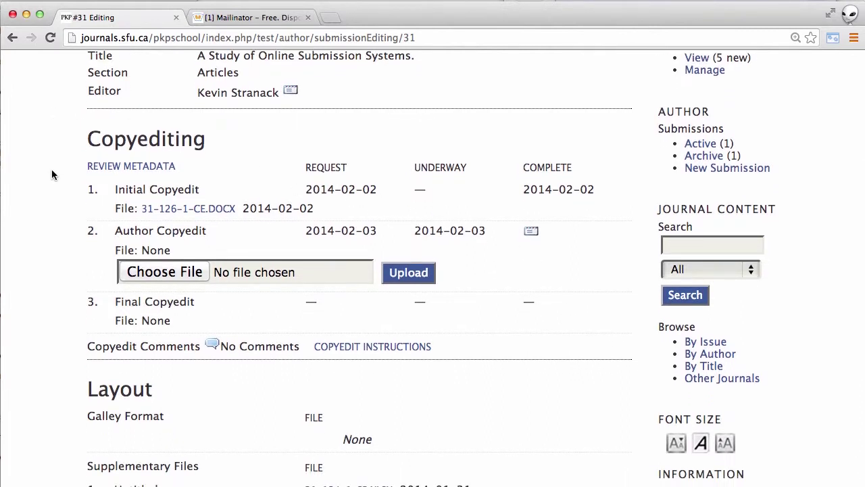
{"action": "left_click", "coordinate": [125, 166]}
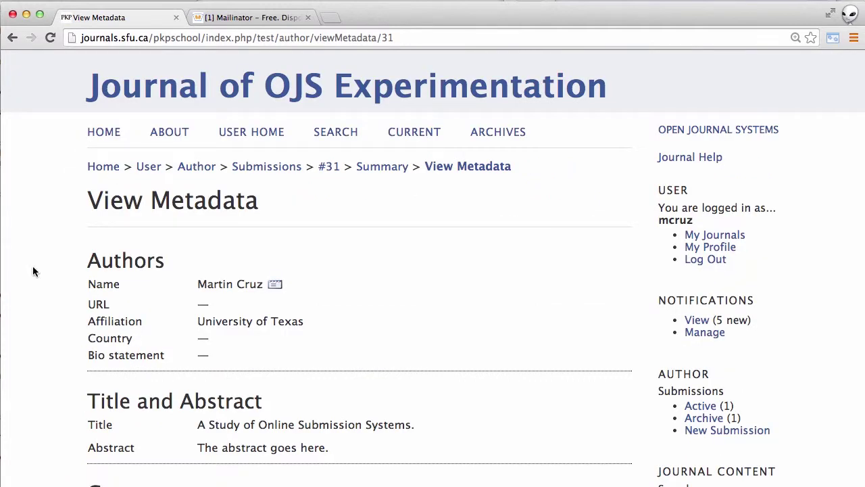
{"action": "scroll", "coordinate": [46, 315], "scroll_direction": "down", "scroll_amount": 2}
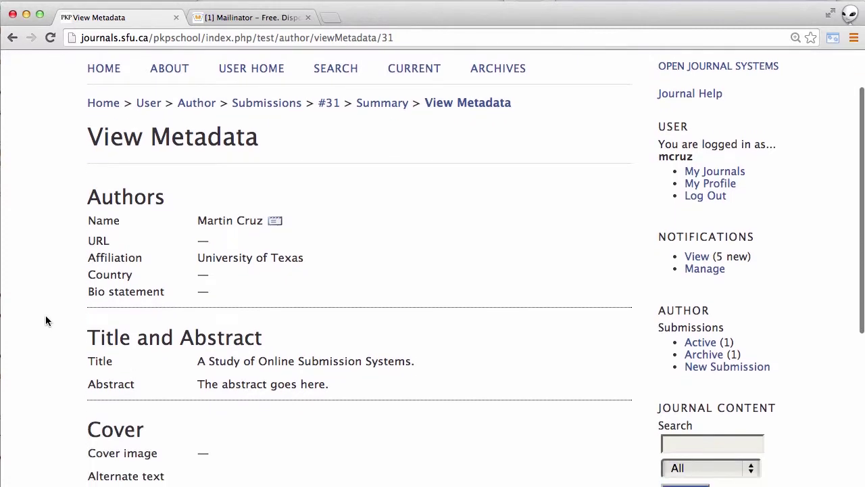
{"action": "scroll", "coordinate": [45, 320], "scroll_direction": "down", "scroll_amount": 2}
{"action": "scroll", "coordinate": [45, 320], "scroll_direction": "down", "scroll_amount": 3}
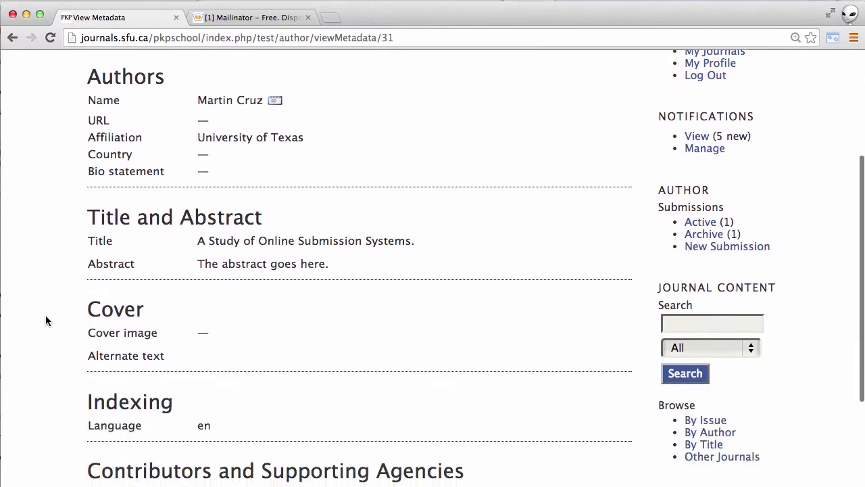
{"action": "scroll", "coordinate": [45, 321], "scroll_direction": "up", "scroll_amount": 7}
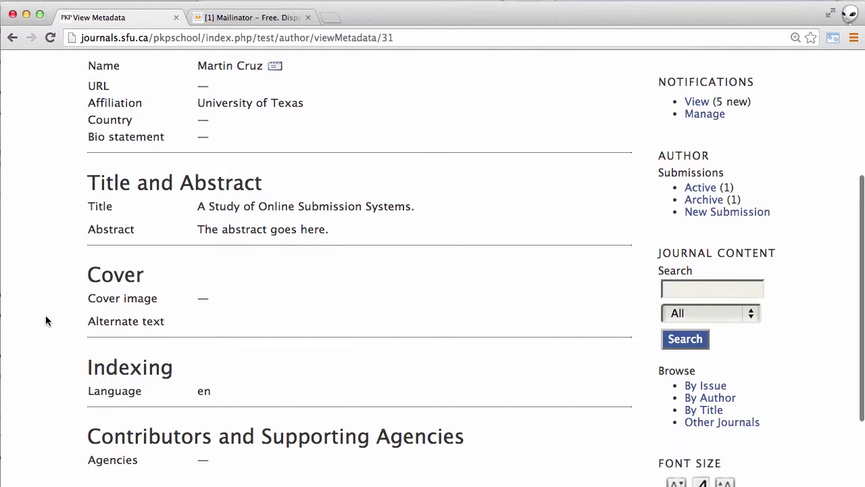
{"action": "left_click", "coordinate": [11, 37]}
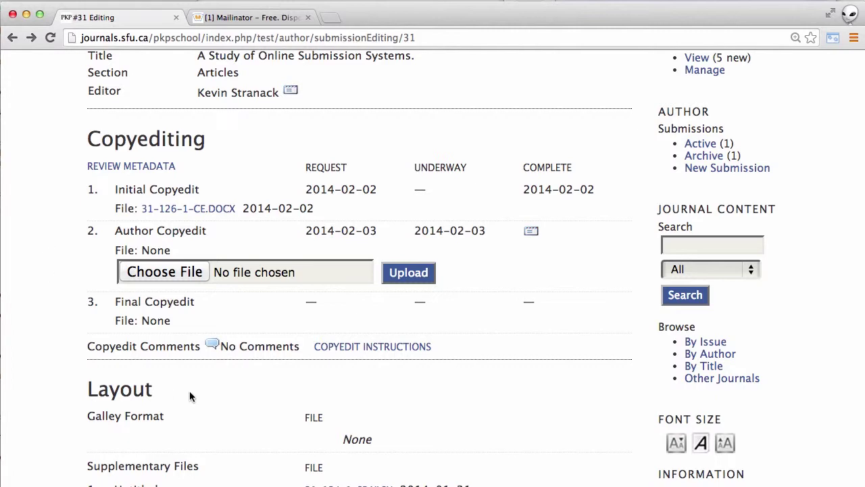
Read the full Copyedit Instructions popup, then close it
{"action": "left_click", "coordinate": [369, 348]}
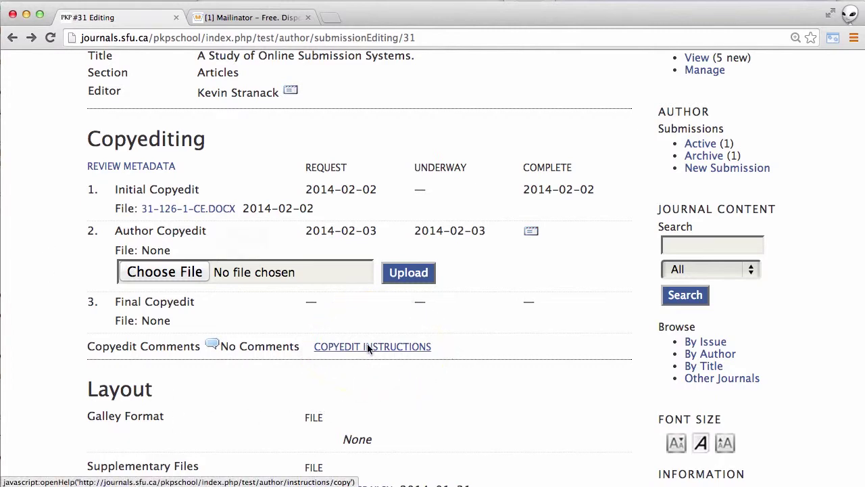
{"action": "scroll", "coordinate": [368, 346], "scroll_direction": "down", "scroll_amount": 3}
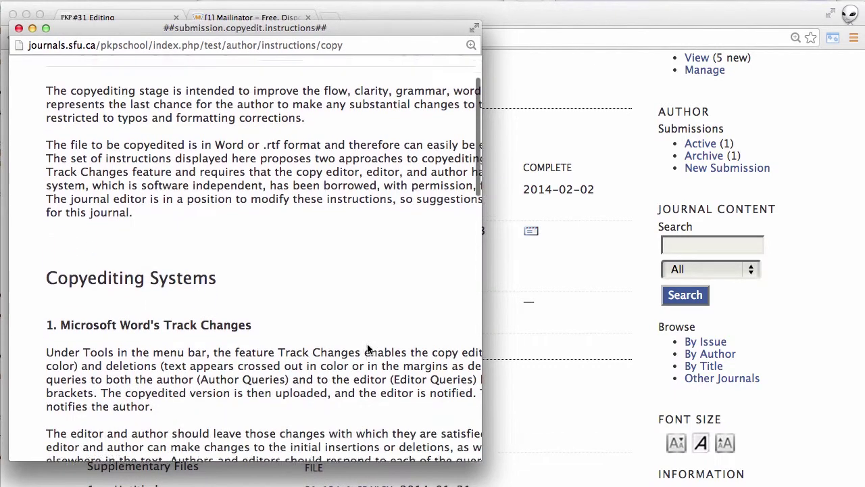
{"action": "scroll", "coordinate": [367, 344], "scroll_direction": "down", "scroll_amount": 4}
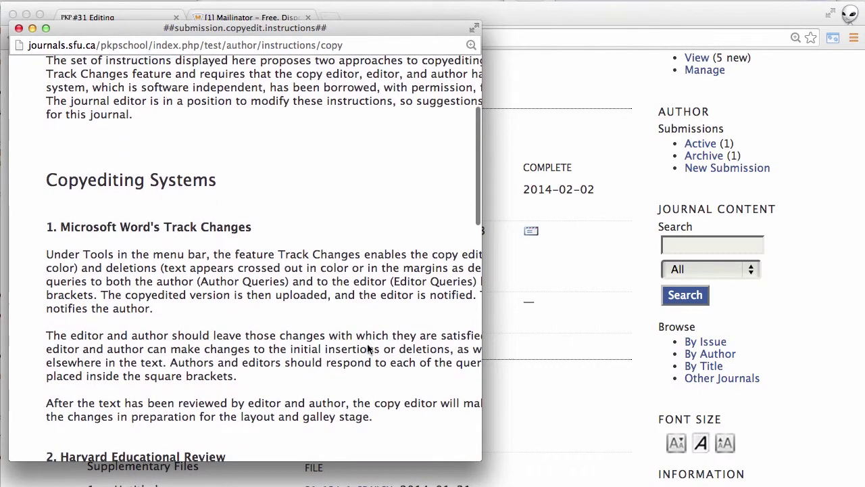
{"action": "scroll", "coordinate": [367, 343], "scroll_direction": "down", "scroll_amount": 2}
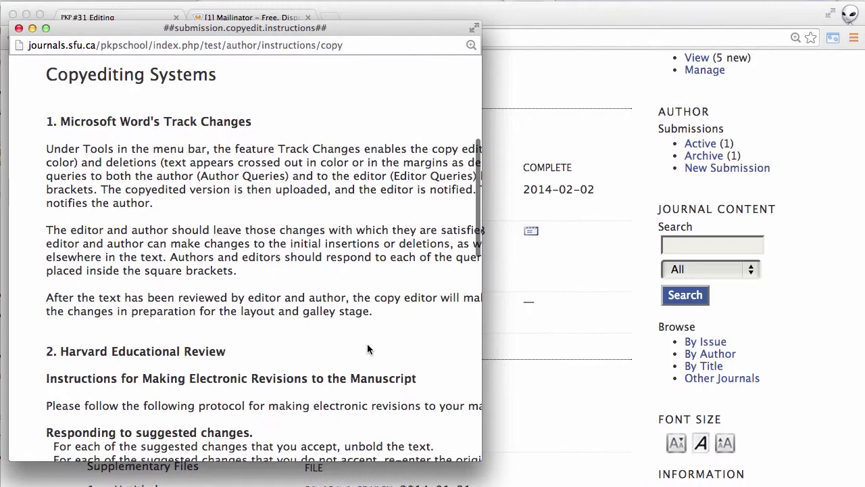
{"action": "scroll", "coordinate": [367, 346], "scroll_direction": "down", "scroll_amount": 2}
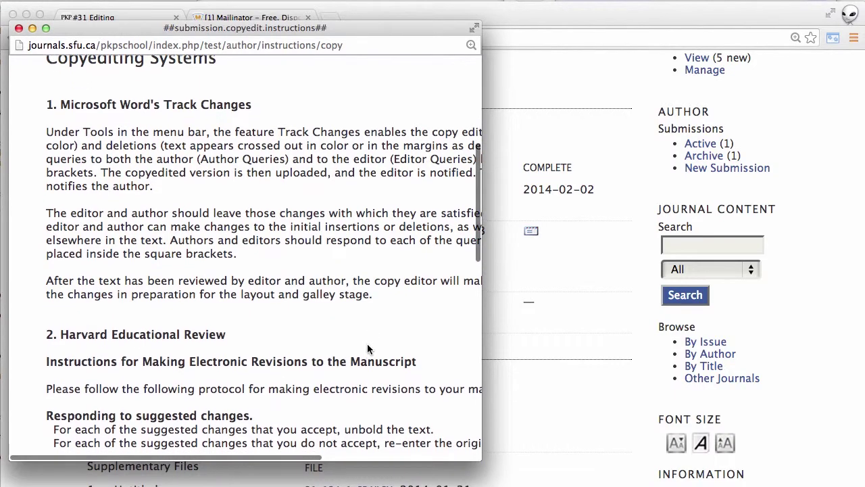
{"action": "scroll", "coordinate": [368, 348], "scroll_direction": "down", "scroll_amount": 6}
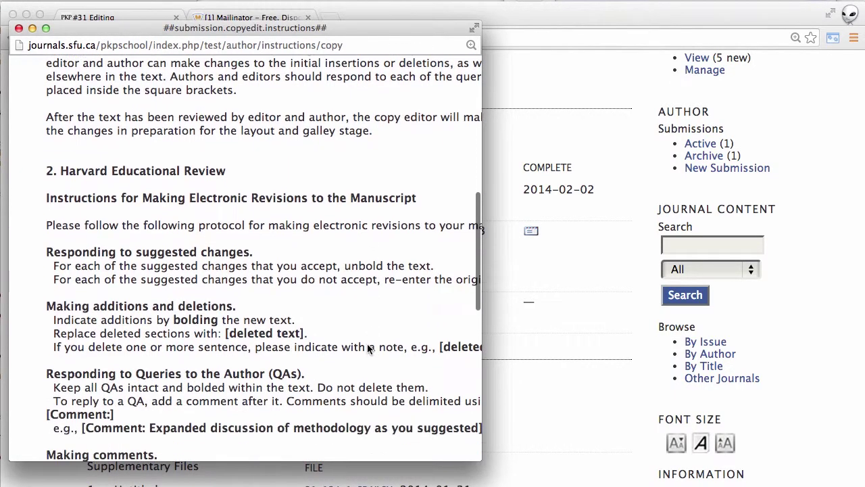
{"action": "scroll", "coordinate": [368, 348], "scroll_direction": "down", "scroll_amount": 7}
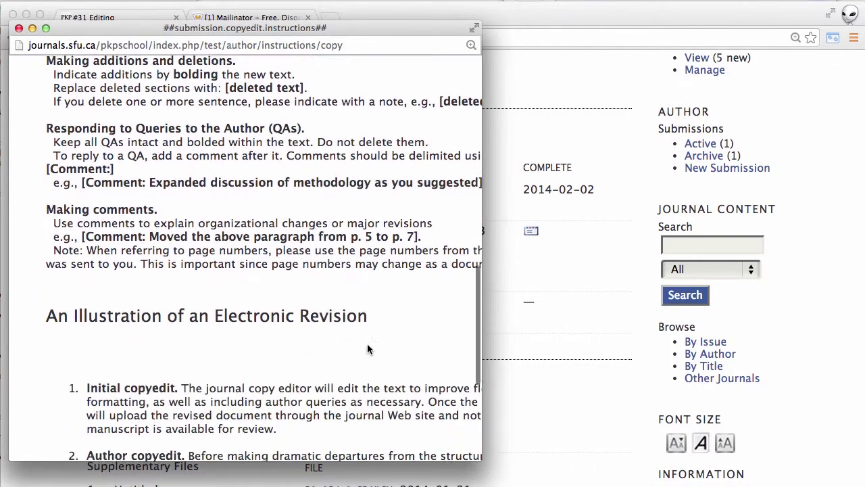
{"action": "left_click", "coordinate": [19, 29]}
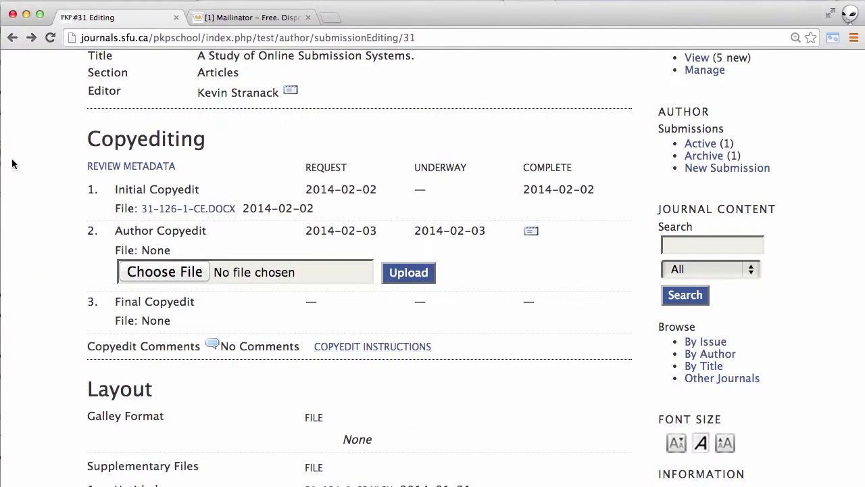
{"action": "left_click", "coordinate": [211, 345]}
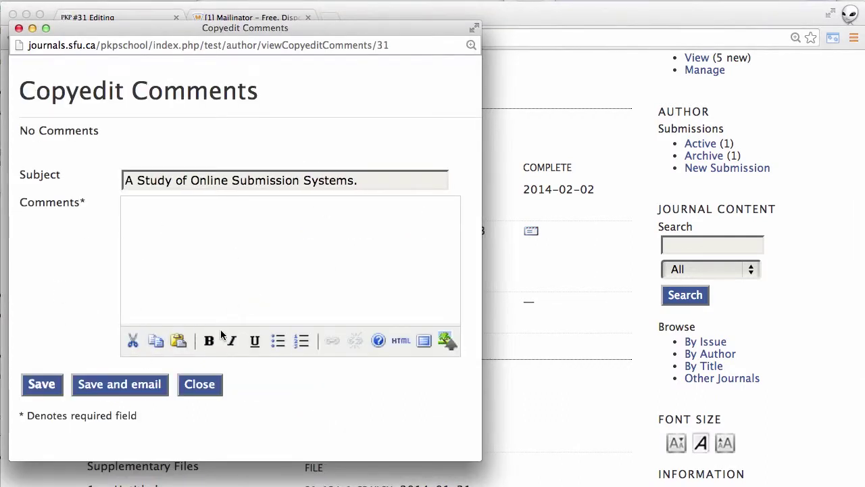
{"action": "left_click", "coordinate": [199, 384]}
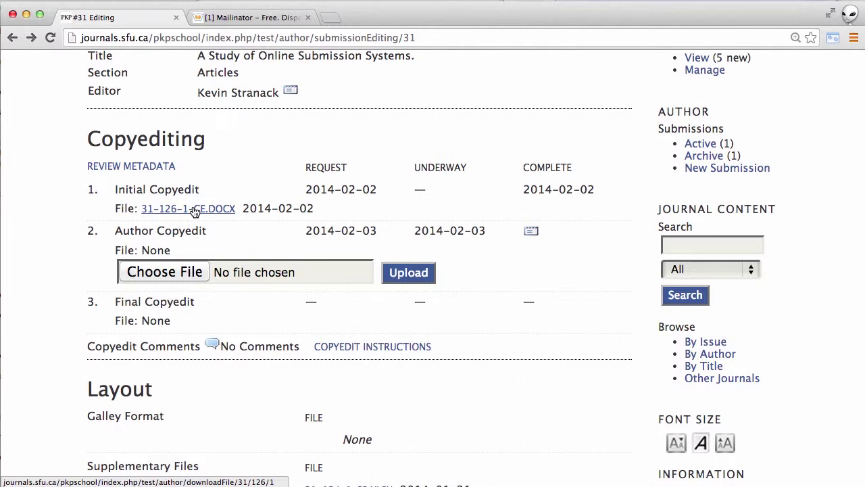
Download 31-126-1-CE.DOCX and close Copyedit Comments without adding a comment
{"action": "left_click", "coordinate": [194, 211]}
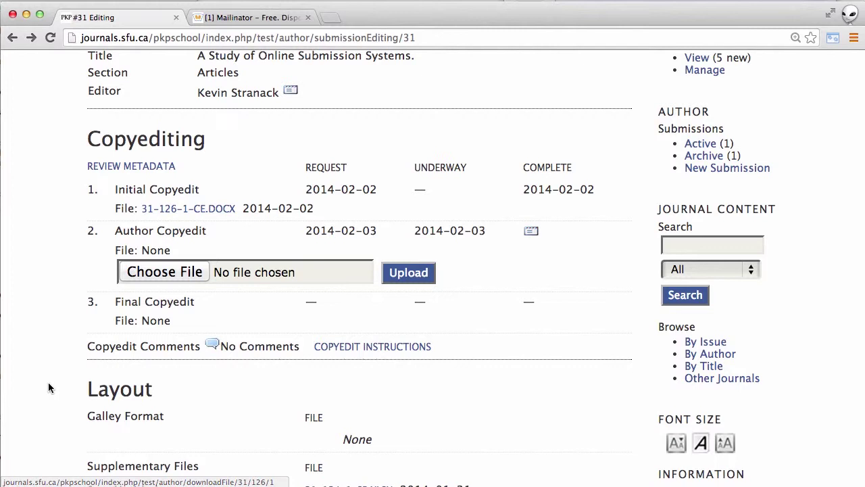
{"action": "left_click", "coordinate": [212, 345]}
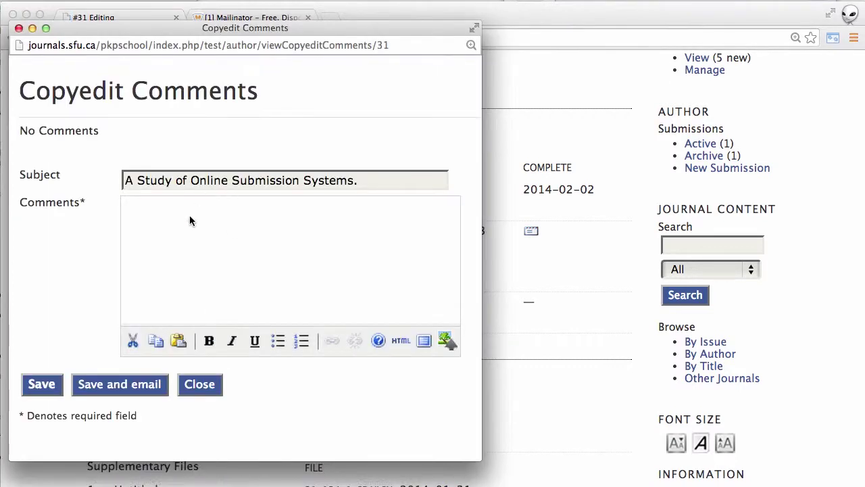
{"action": "left_click", "coordinate": [190, 216]}
{"action": "left_click", "coordinate": [194, 388]}
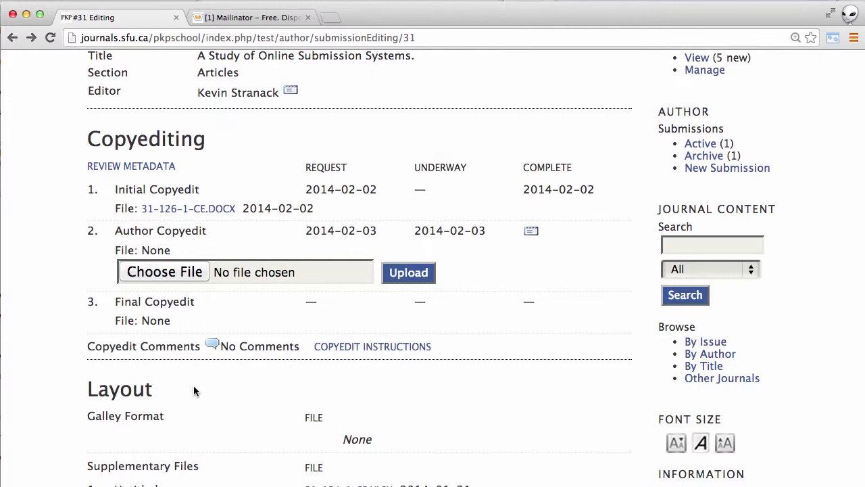
Upload Test_Manuscript_File_Revised.docx from the Desktop as the Author Copyedit file
{"action": "left_click", "coordinate": [153, 273]}
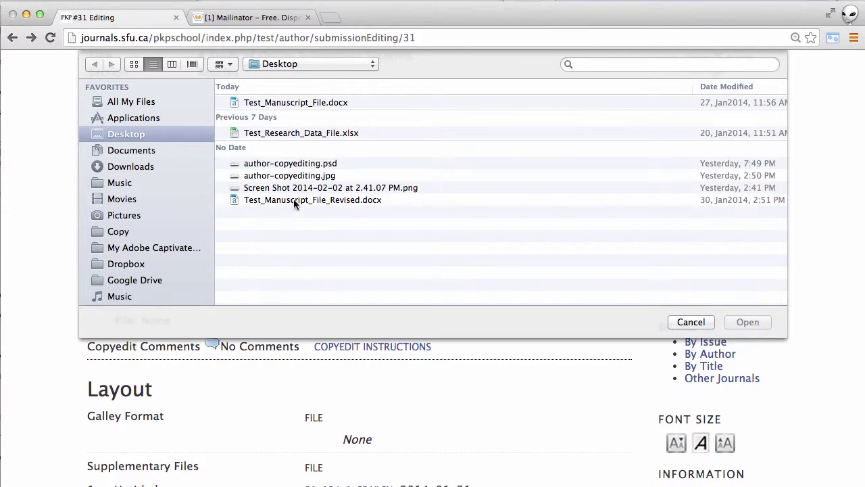
{"action": "double_click", "coordinate": [293, 200]}
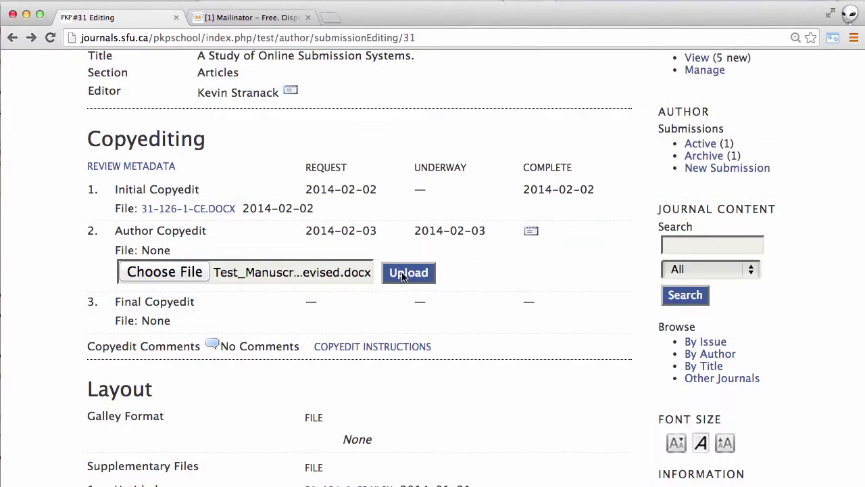
{"action": "left_click", "coordinate": [403, 273]}
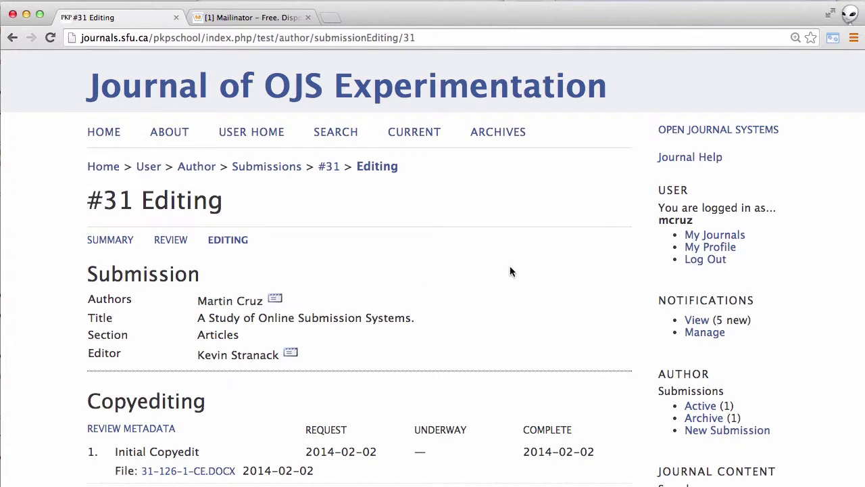
{"action": "scroll", "coordinate": [548, 303], "scroll_direction": "down", "scroll_amount": 3}
{"action": "scroll", "coordinate": [548, 303], "scroll_direction": "down", "scroll_amount": 4}
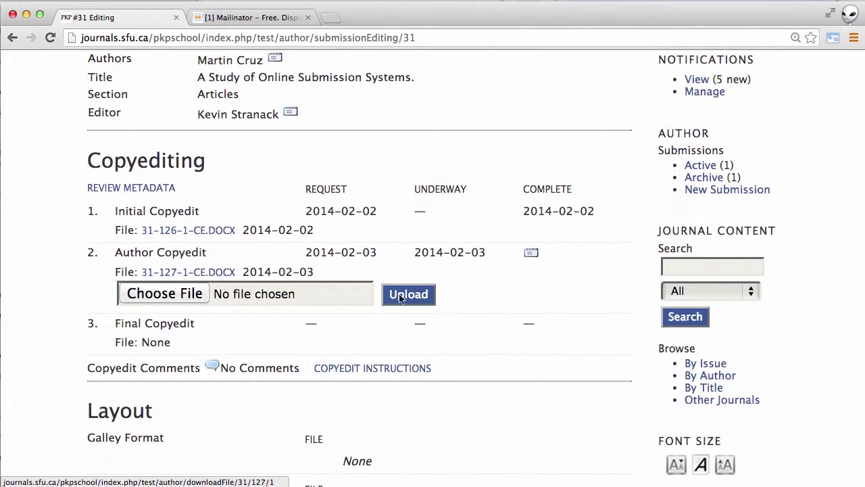
Mark Author Copyedit complete and send the Copyediting Review Completed email to the editor
{"action": "left_click", "coordinate": [531, 252]}
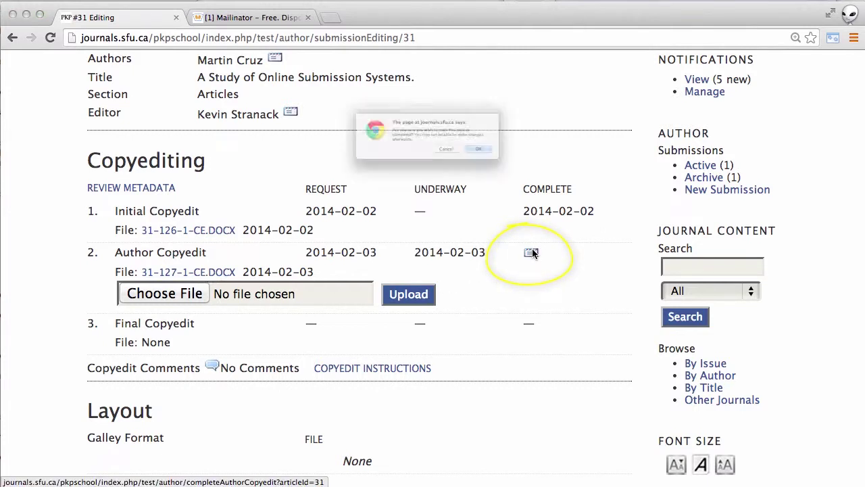
{"action": "left_click", "coordinate": [530, 165]}
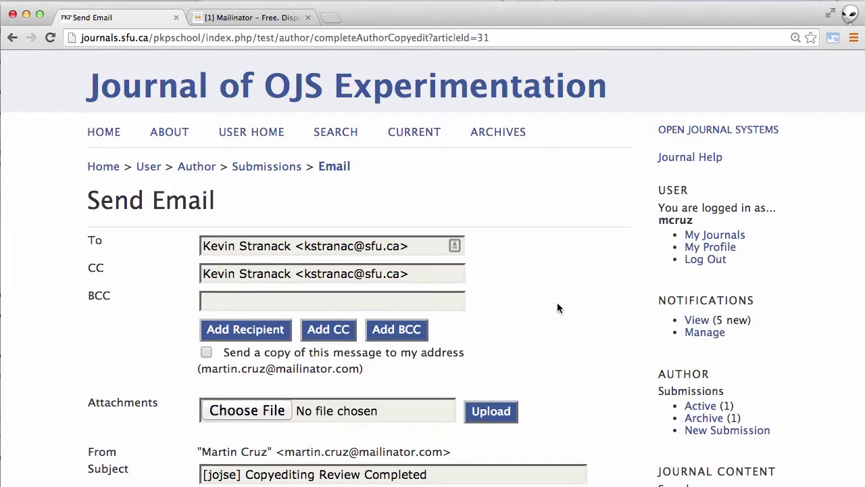
{"action": "scroll", "coordinate": [556, 307], "scroll_direction": "down", "scroll_amount": 5}
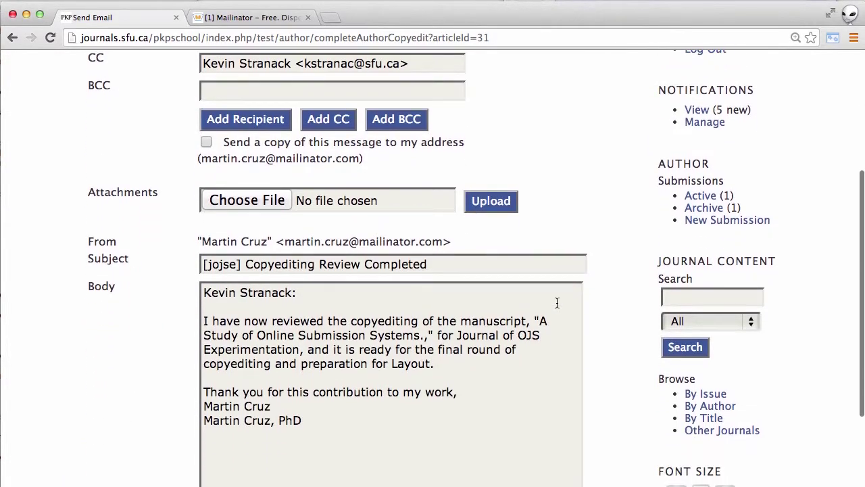
{"action": "scroll", "coordinate": [557, 302], "scroll_direction": "down", "scroll_amount": 3}
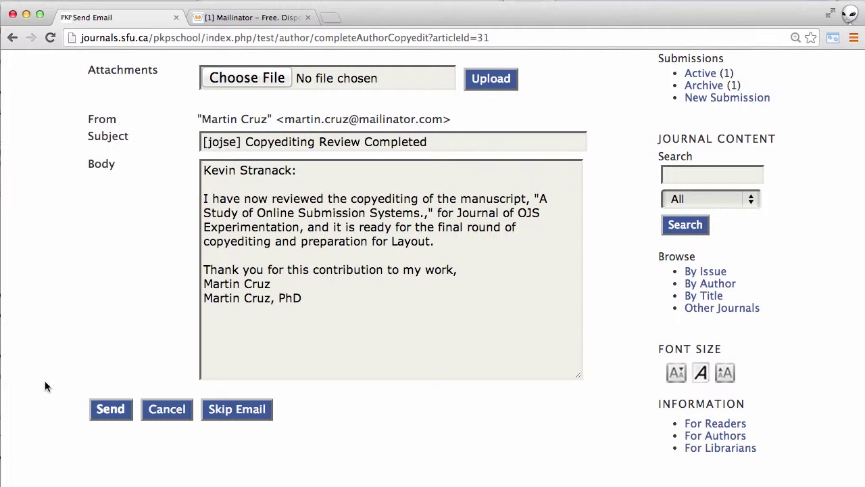
{"action": "left_click", "coordinate": [112, 410]}
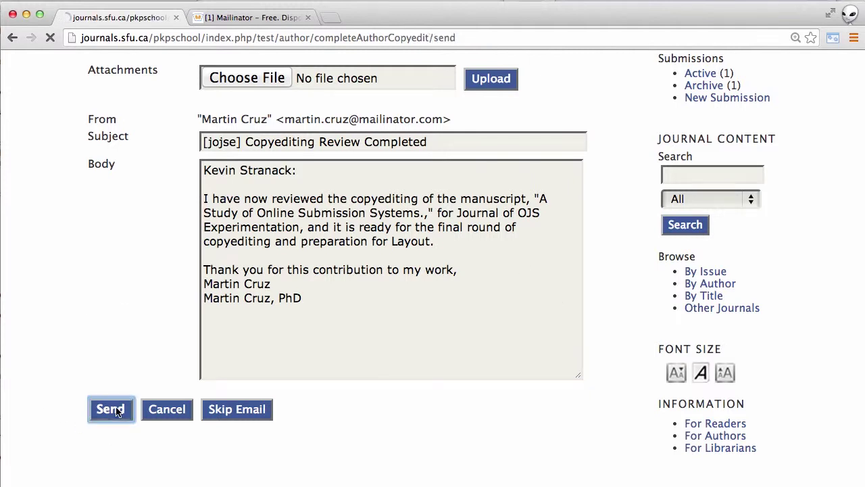
{"action": "scroll", "coordinate": [117, 410], "scroll_direction": "down", "scroll_amount": 5}
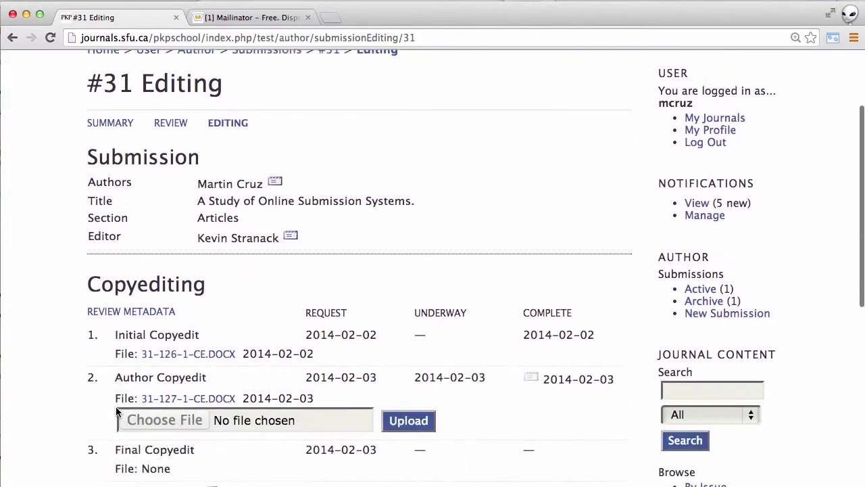